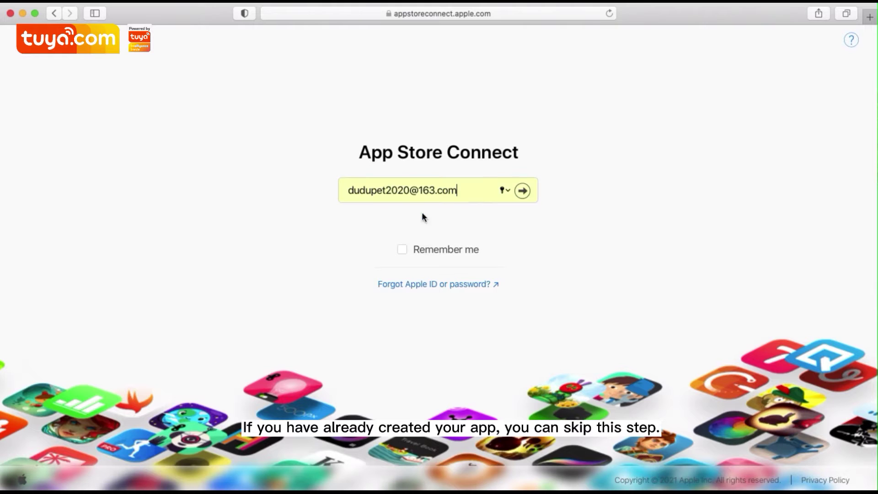
Step: Sign in with the Apple ID and open the New App form from My Apps
left_click(522, 191)
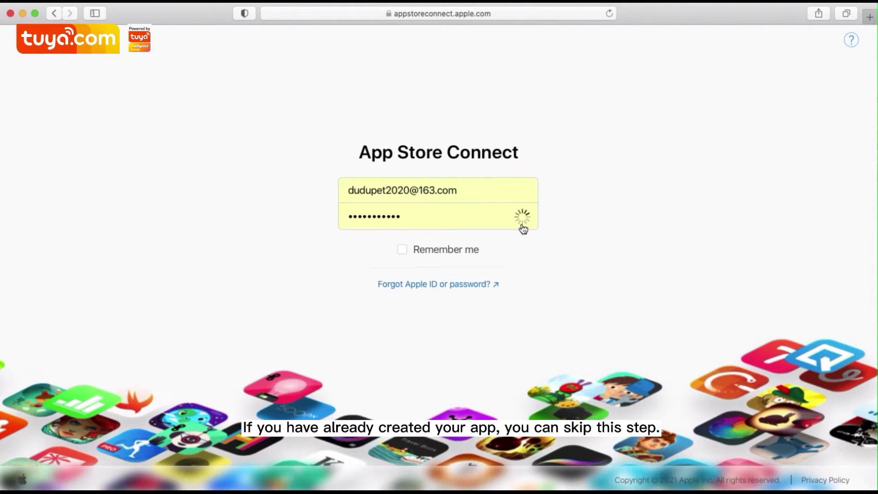
left_click(522, 216)
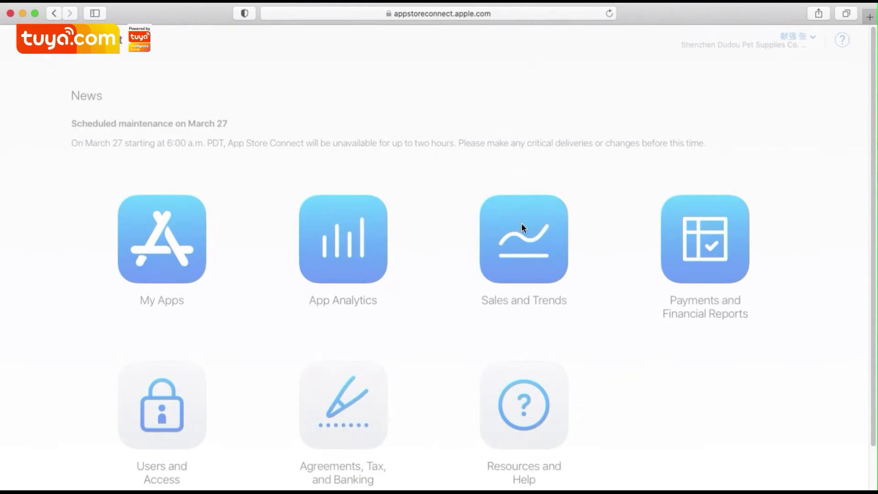
left_click(181, 244)
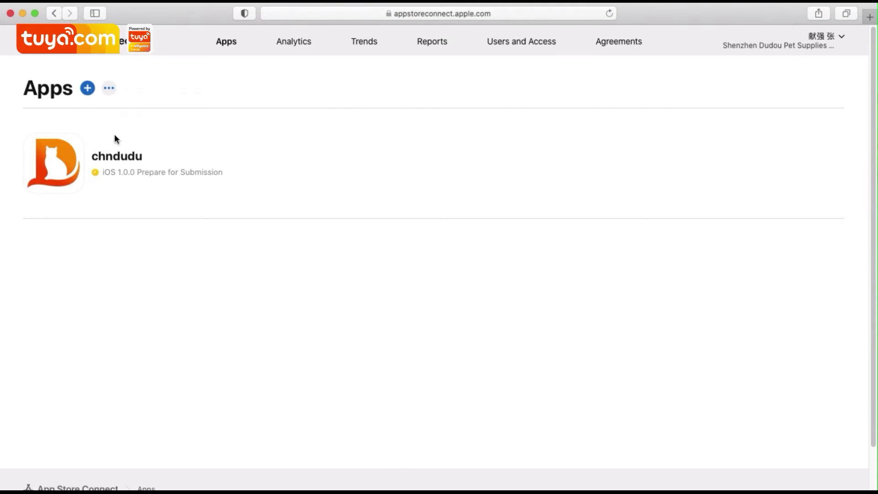
left_click(87, 89)
left_click(73, 126)
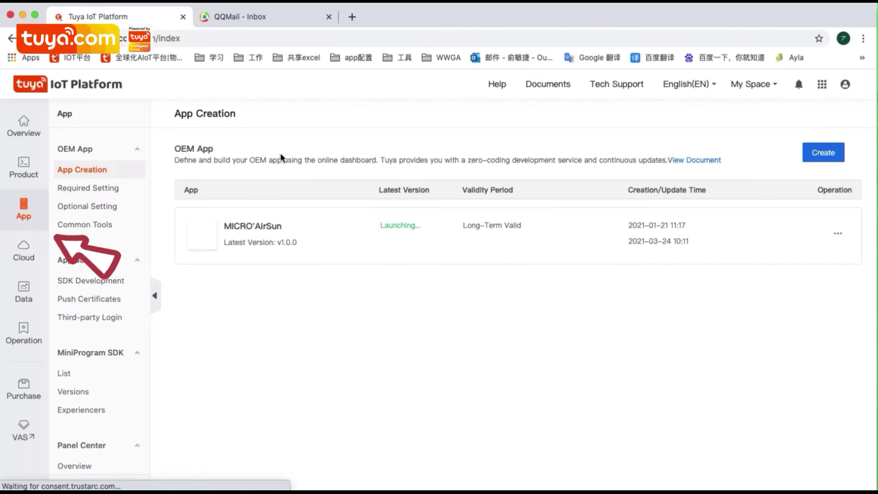
Step: Go to MICRO'AirSun's Launch step and open the automatic iOS package upload form
left_click(297, 244)
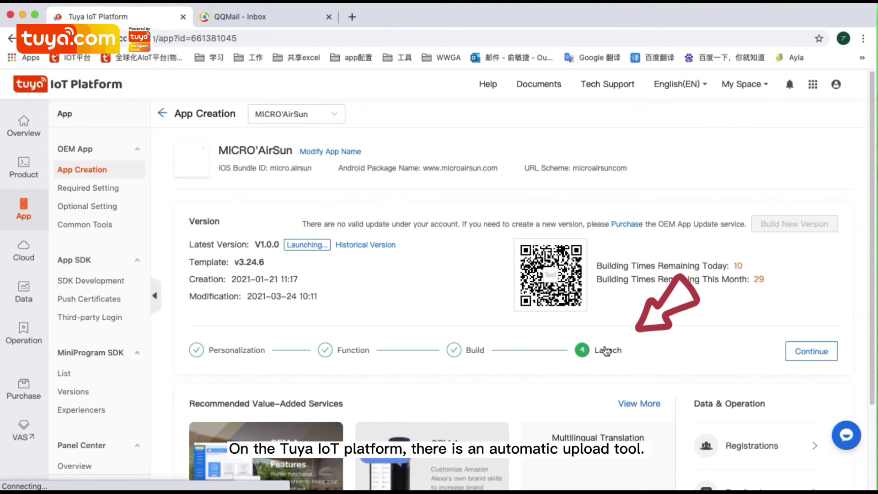
left_click(606, 351)
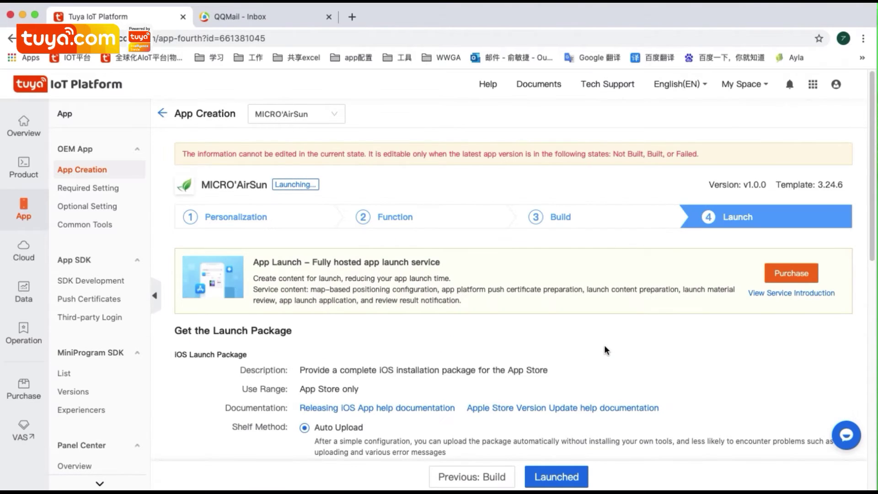
scroll(605, 351, "down", 4)
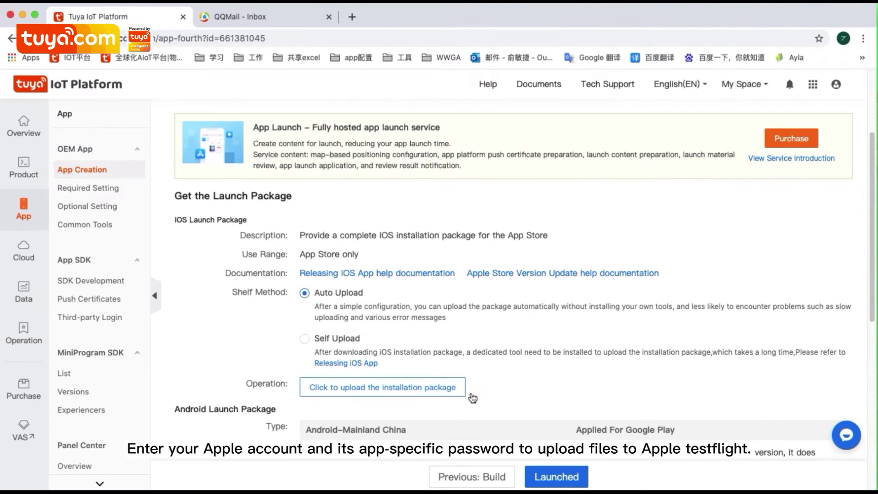
left_click(398, 388)
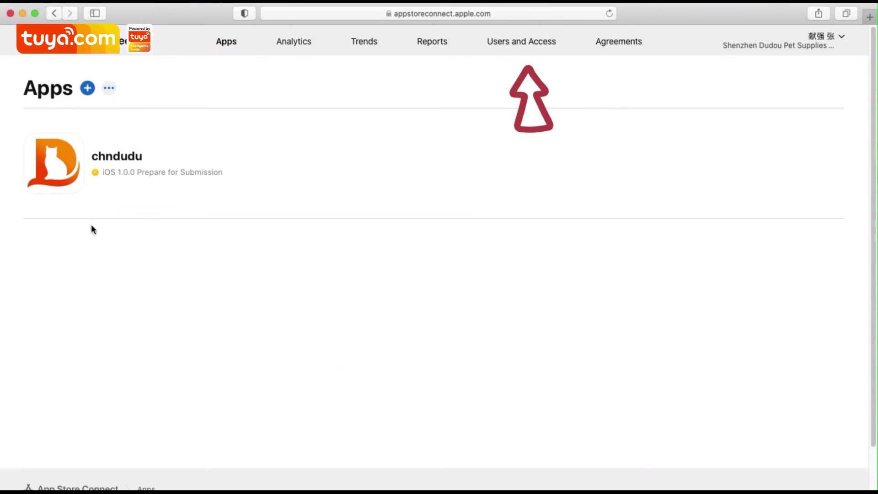
Step: Add a user in Users and Access with name, email and Developer role, and send the invite
left_click(519, 41)
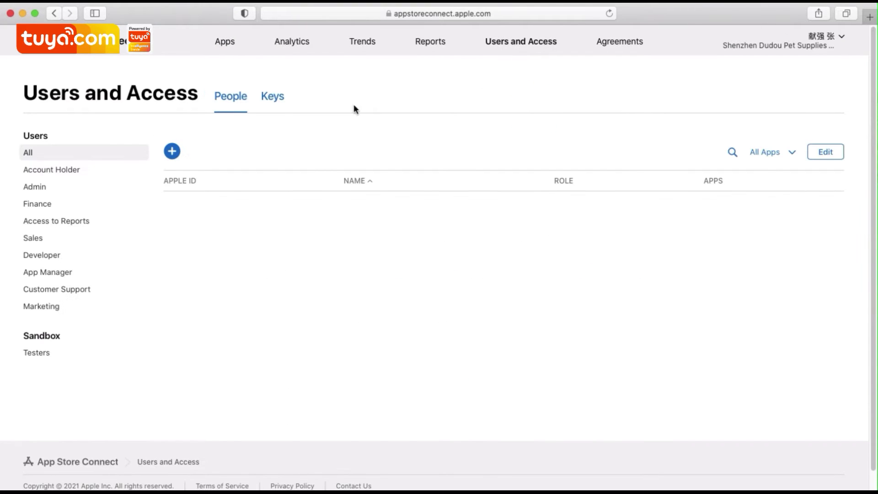
left_click(172, 151)
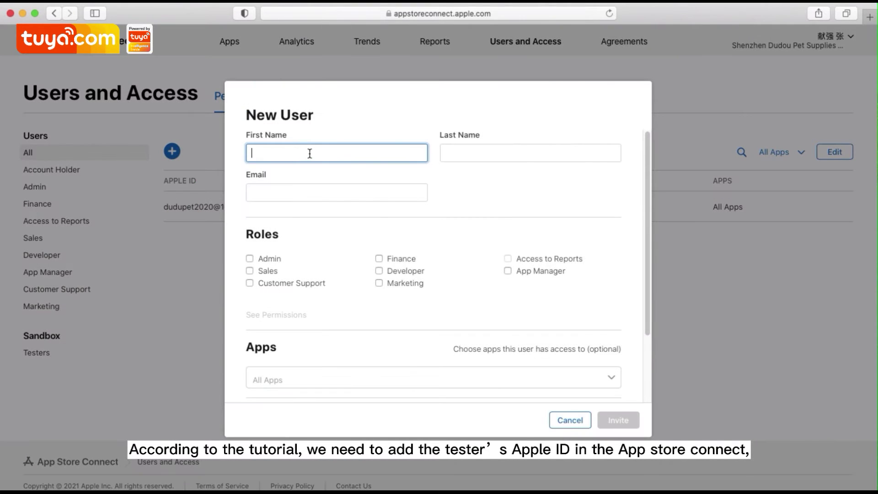
type("tuya")
key("Tab")
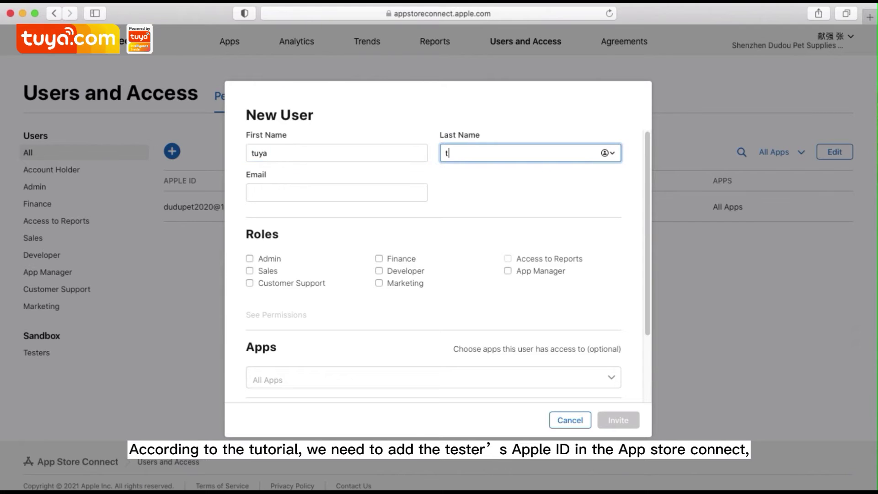
left_click(264, 193)
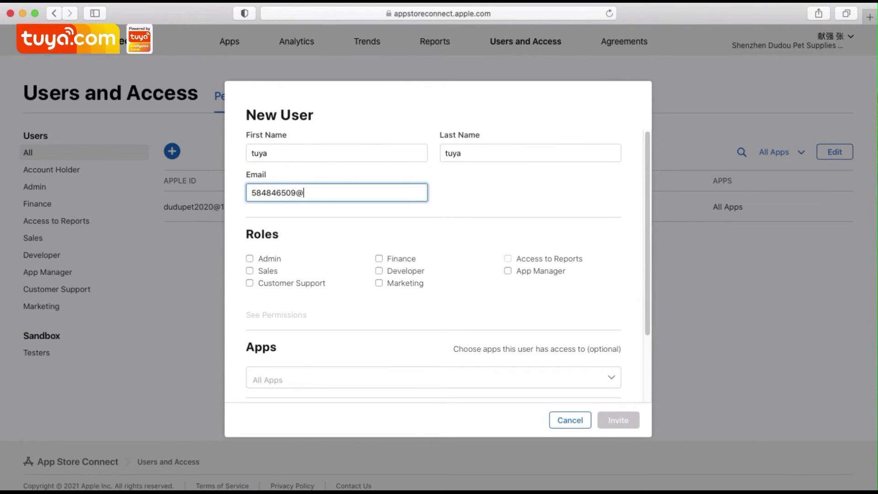
left_click(380, 271)
scroll(577, 388, "down", 3)
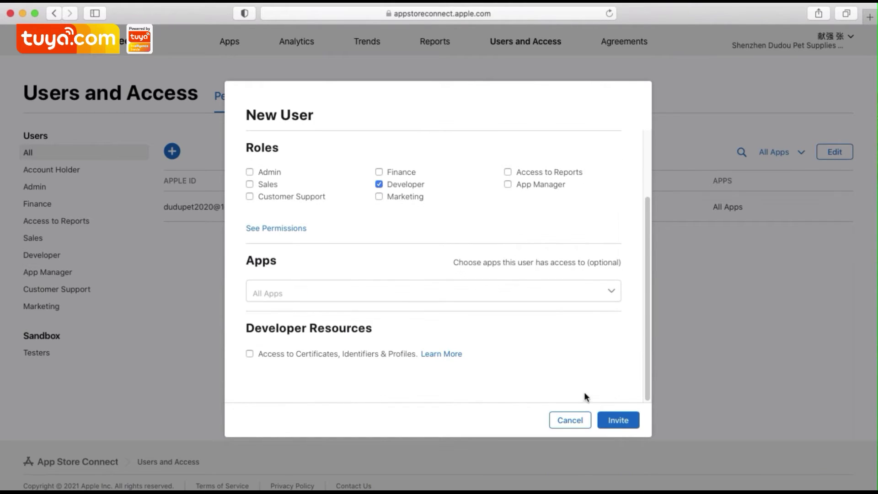
left_click(618, 421)
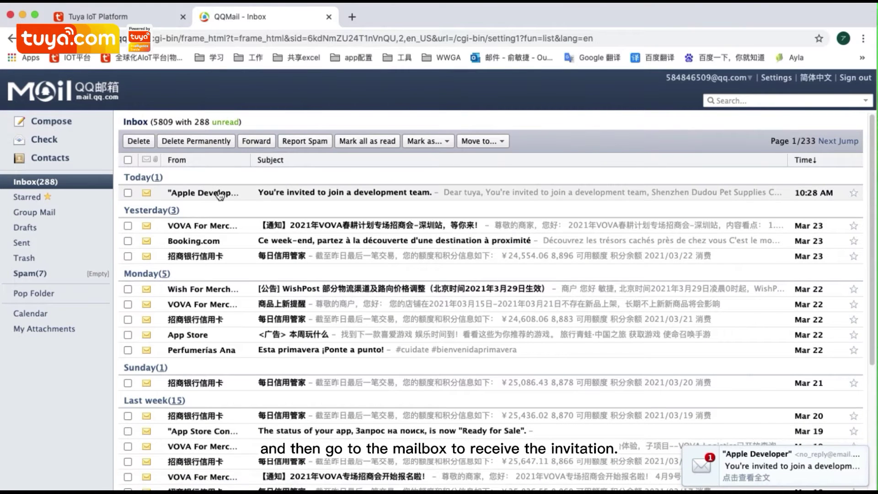
Step: Accept the 'You're invited to join a development team' email and sign in on Apple's page
left_click(220, 195)
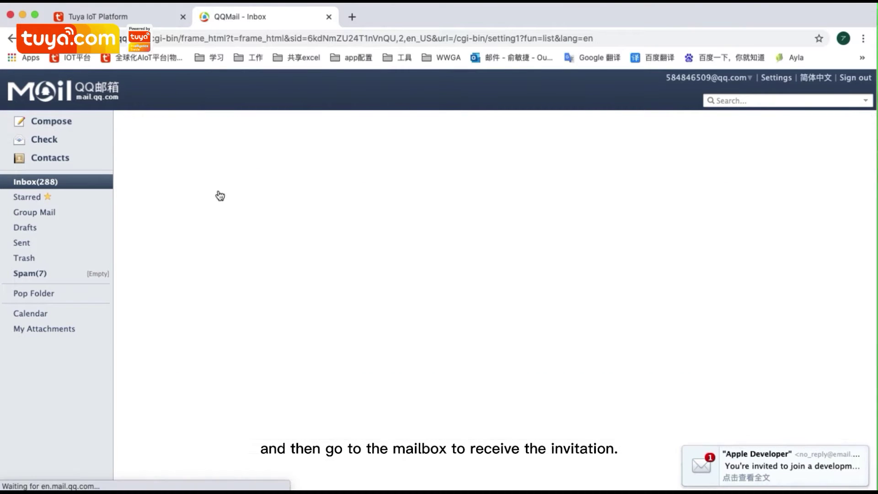
left_click(324, 322)
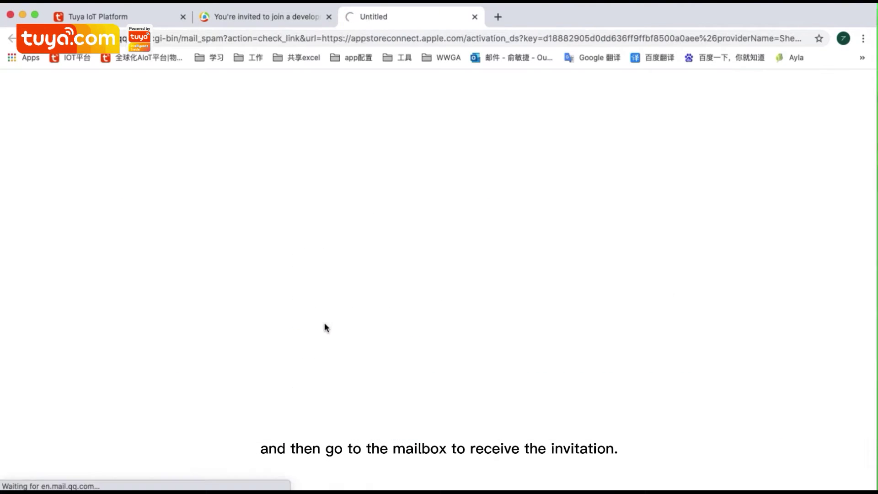
left_click(519, 324)
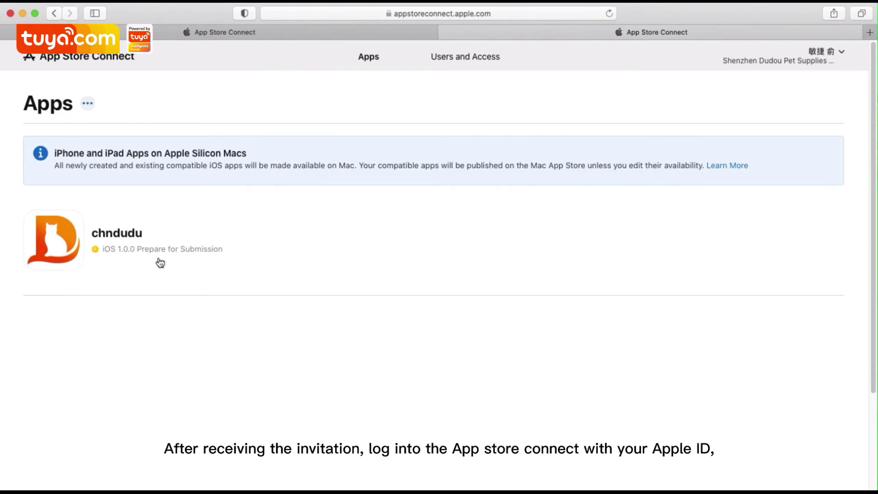
Step: Add the invited developer to chndudu's App Store Connect Users TestFlight group
left_click(61, 248)
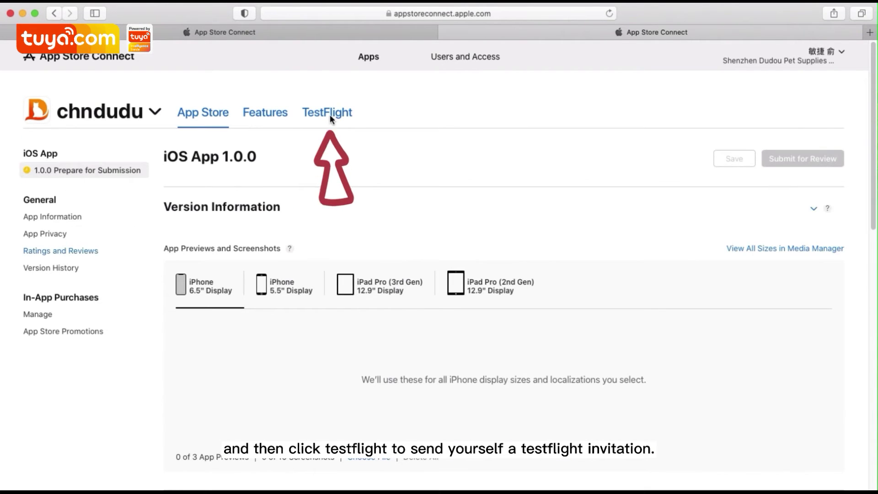
left_click(332, 114)
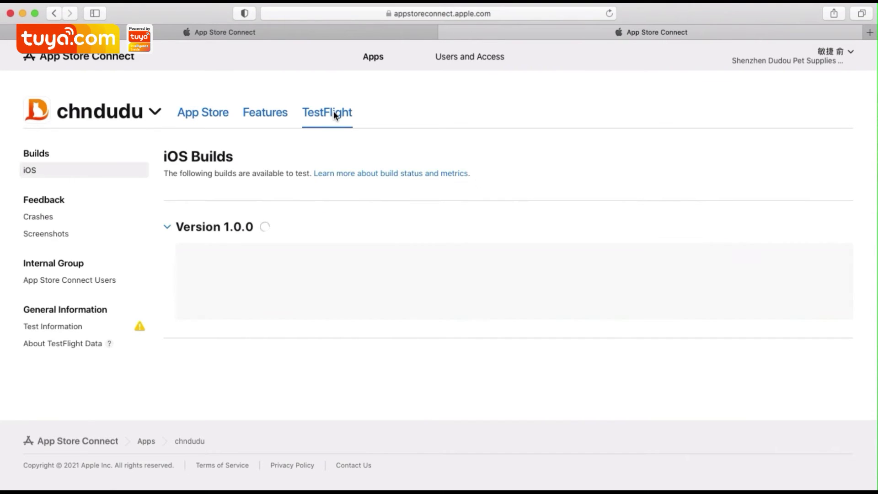
left_click(76, 283)
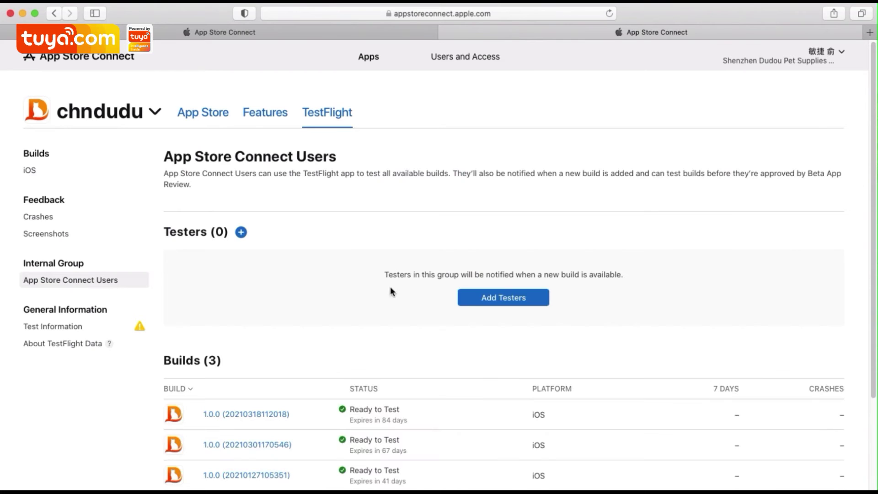
left_click(494, 299)
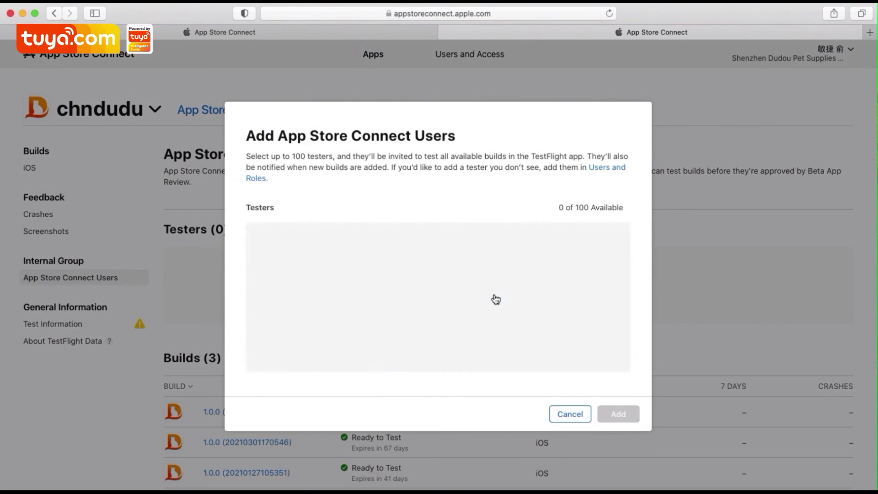
left_click(253, 256)
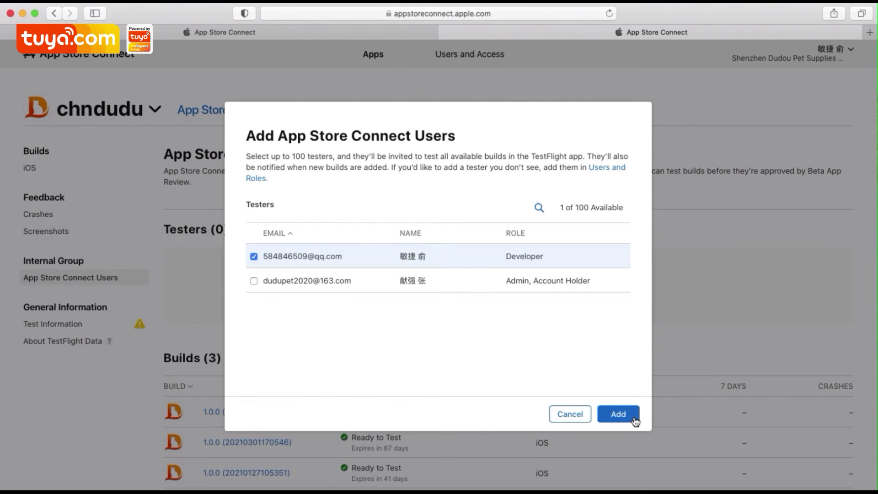
left_click(619, 414)
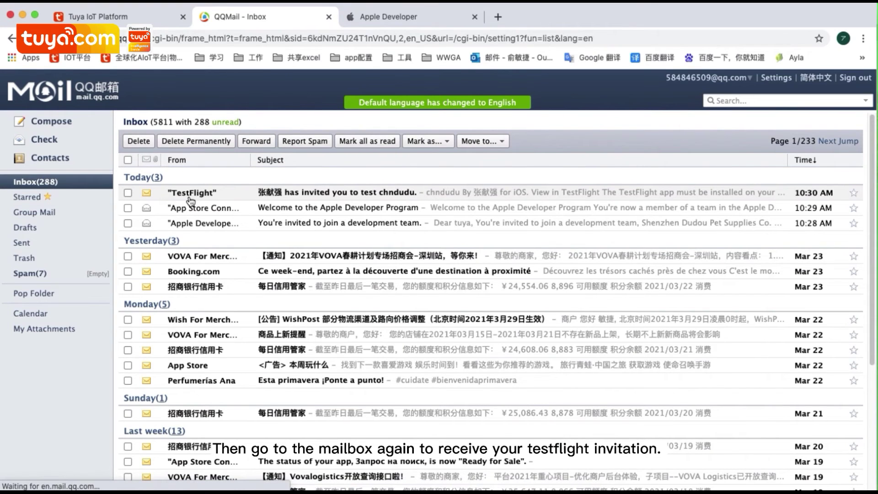
Step: Open the TestFlight invitation email in TestFlight, continuing past the 继续访问 safety page
left_click(191, 193)
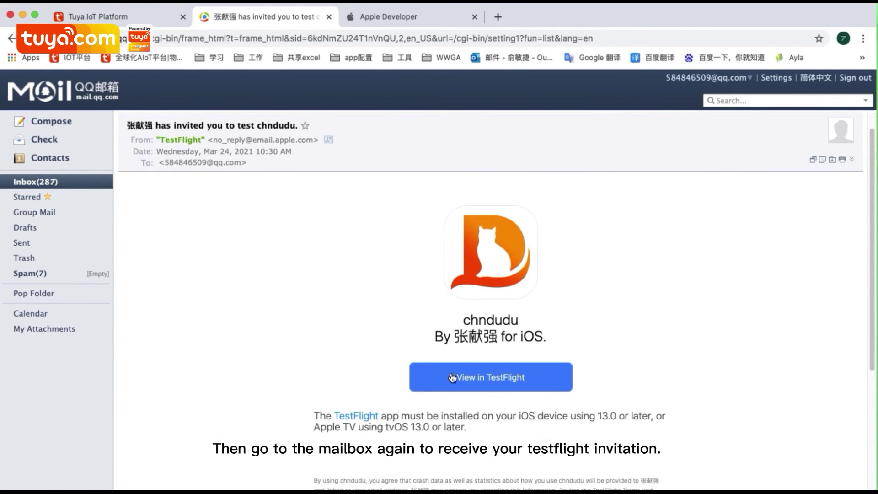
left_click(450, 376)
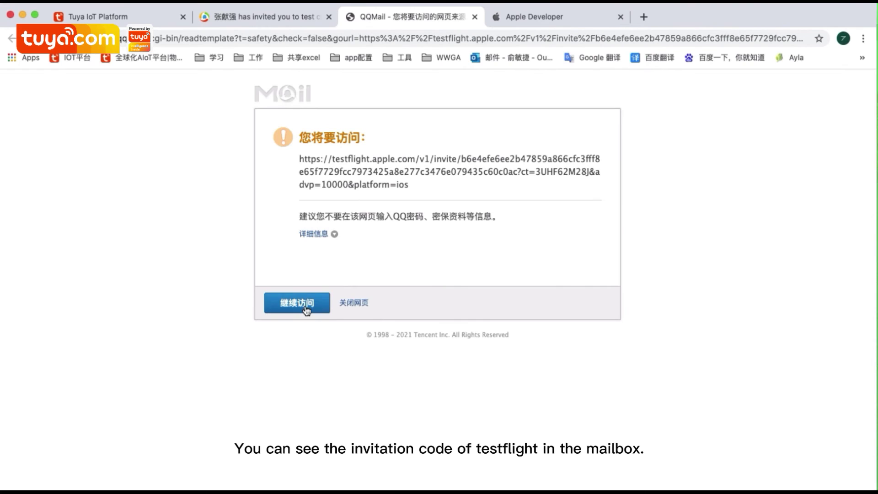
left_click(306, 310)
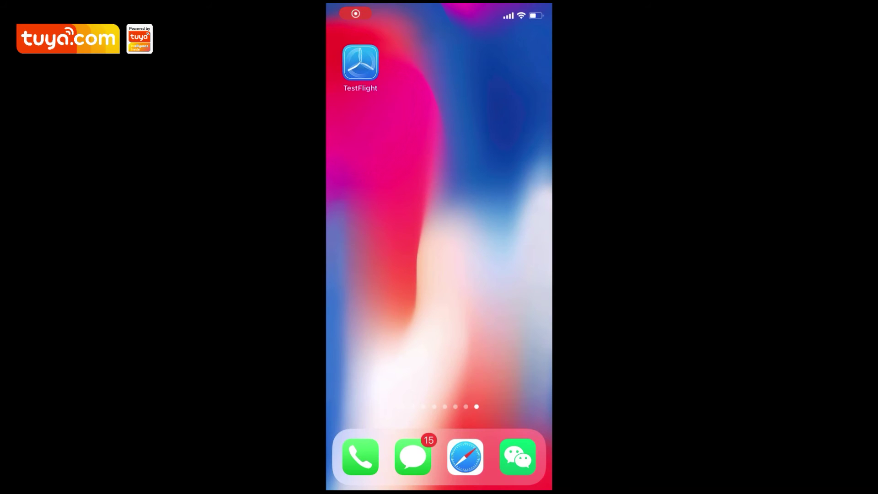
Step: Launch TestFlight on the iPhone and open its Redeem code prompt
left_click(360, 63)
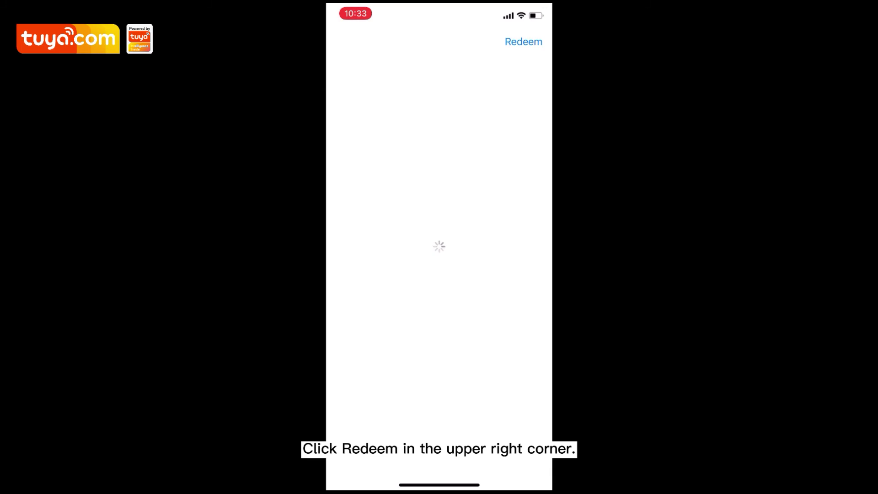
left_click(523, 42)
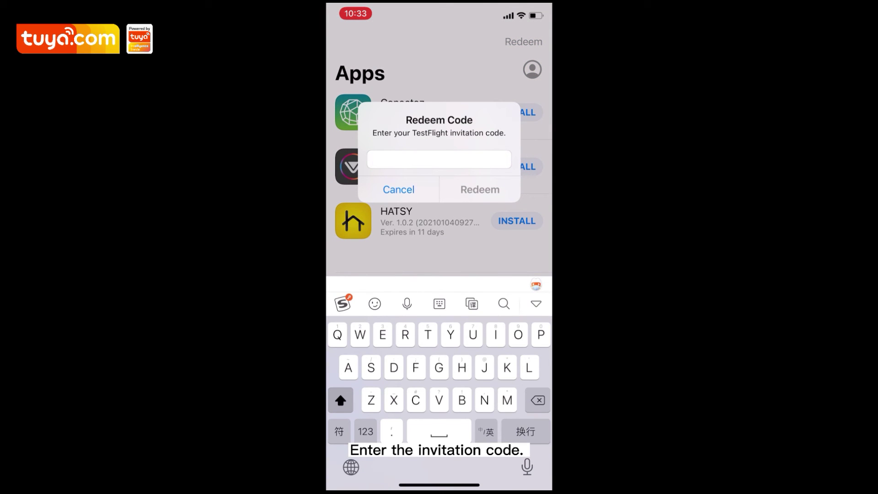
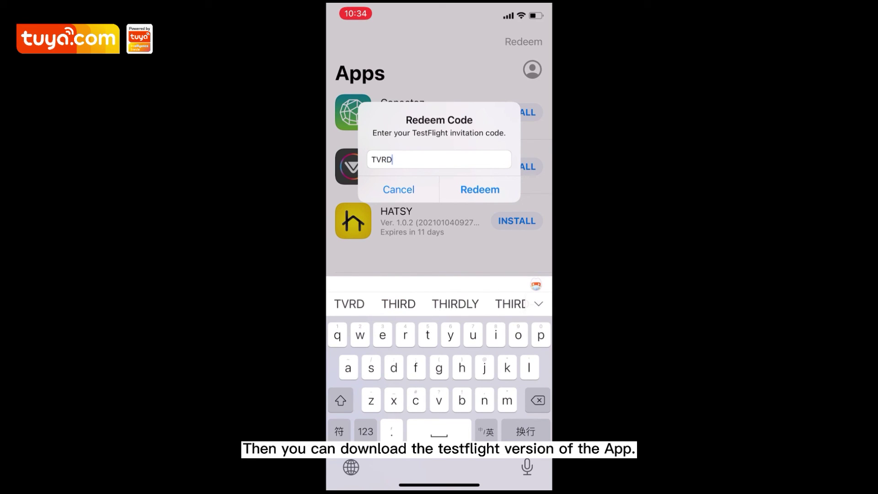